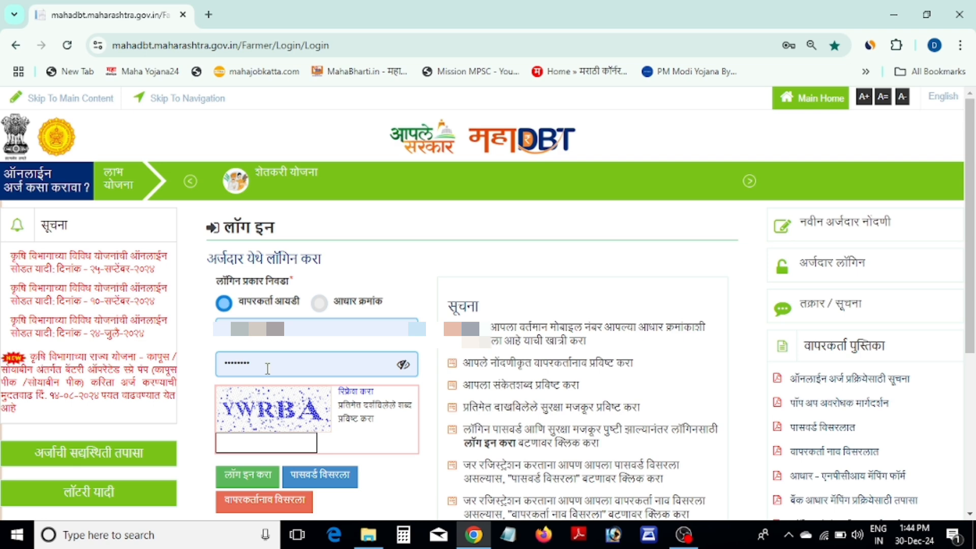
Enter the captcha text shown in the image and log in with the prefilled user ID and password.
left_click(241, 444)
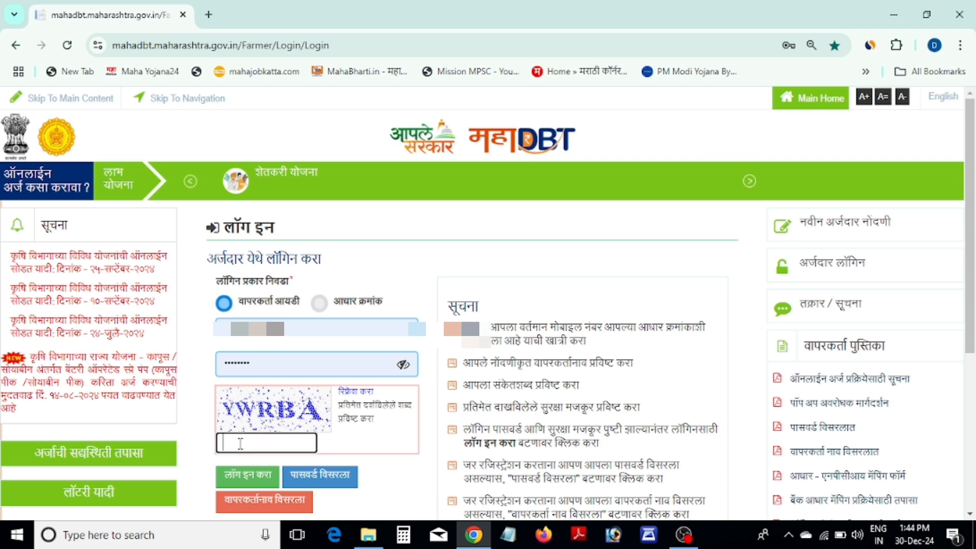
type("YWRBA")
left_click(252, 488)
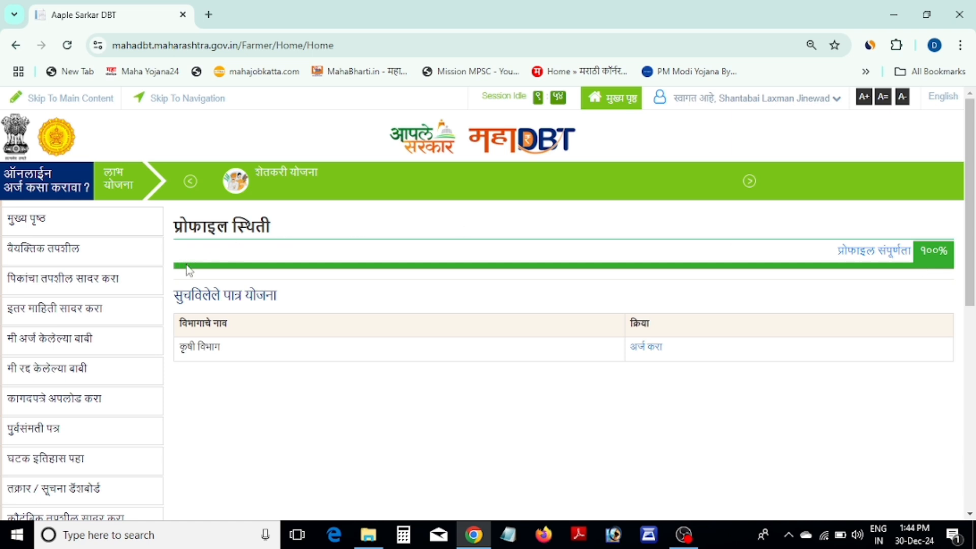
Open the Agriculture Department application and start item selection for कृषी यांत्रिकीकरण.
left_click(66, 227)
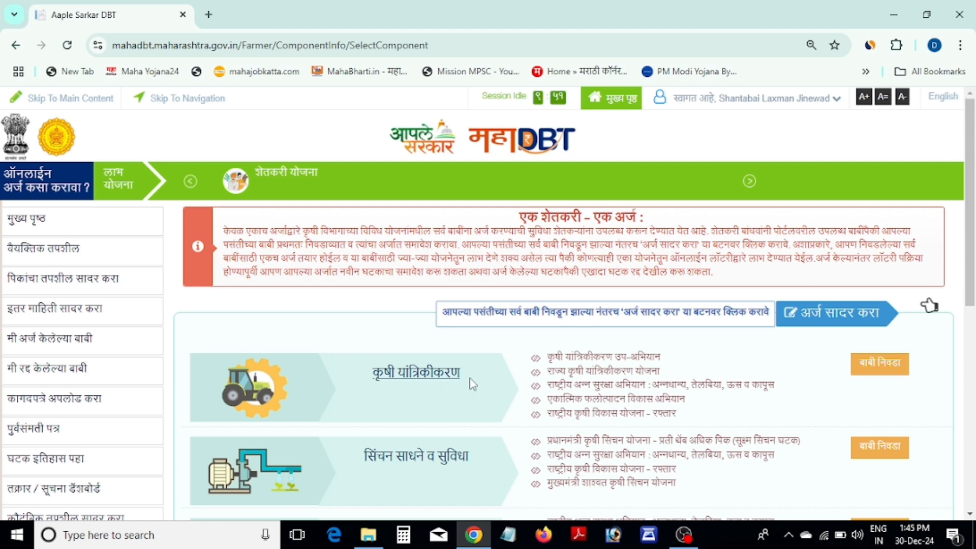
scroll(472, 384, "down", 1)
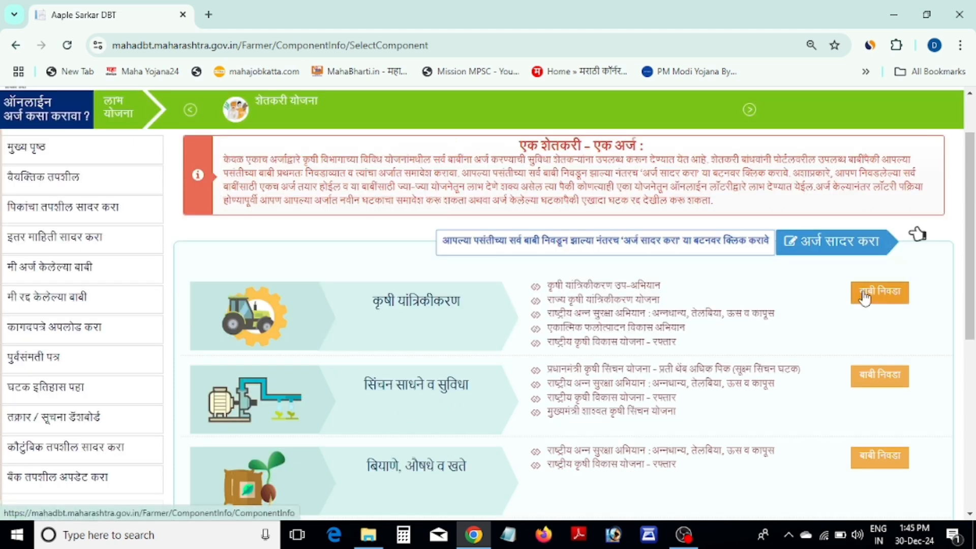
left_click(903, 294)
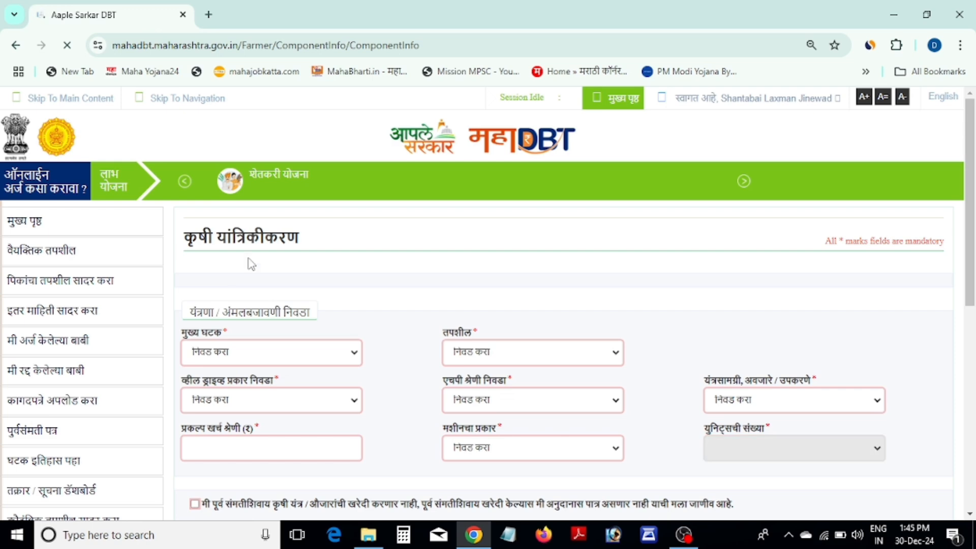
Set मुख्य घटक to कृषी यंत्र औजारांच्या खरेदीसाठी अर्थसहाय्य and तपशील to मनुष्य चलित औजारे.
scroll(280, 334, "down", 1)
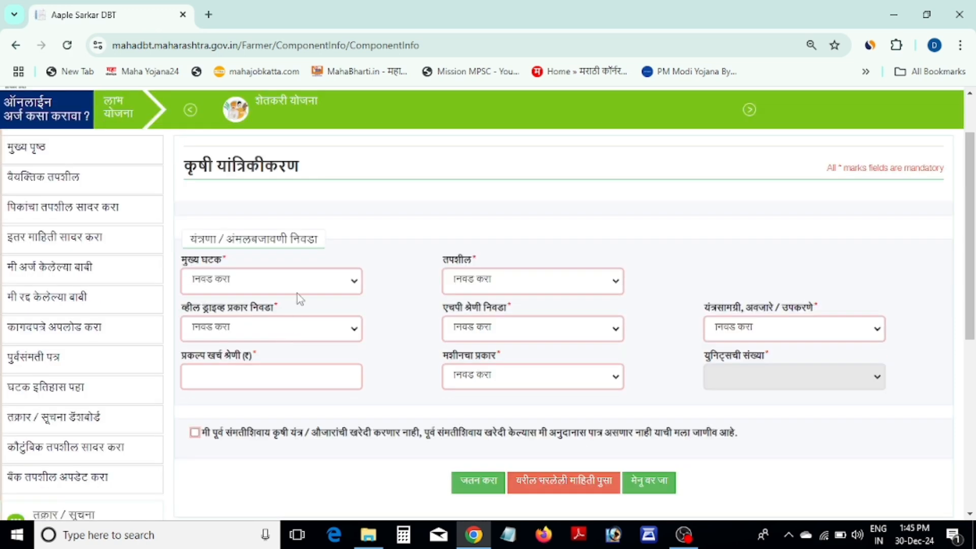
left_click(225, 283)
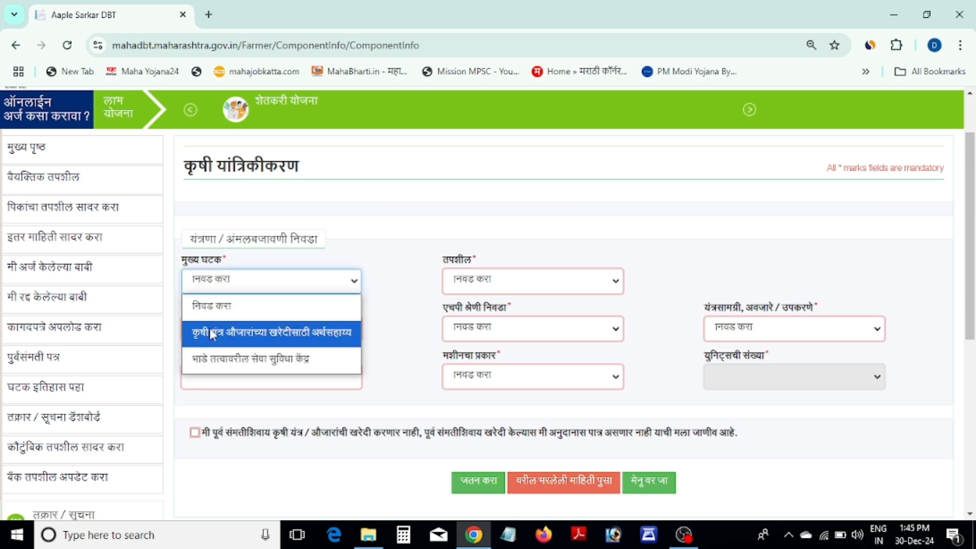
left_click(255, 331)
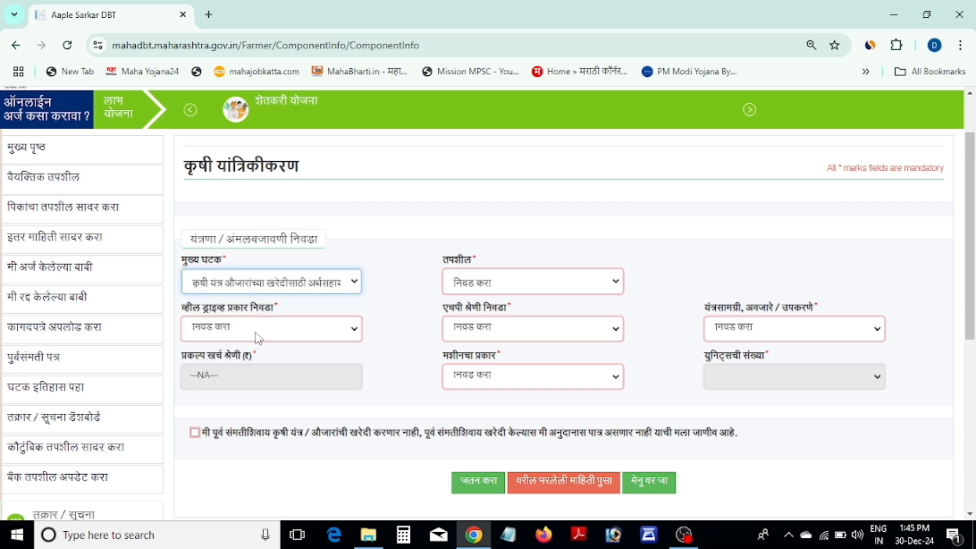
left_click(478, 293)
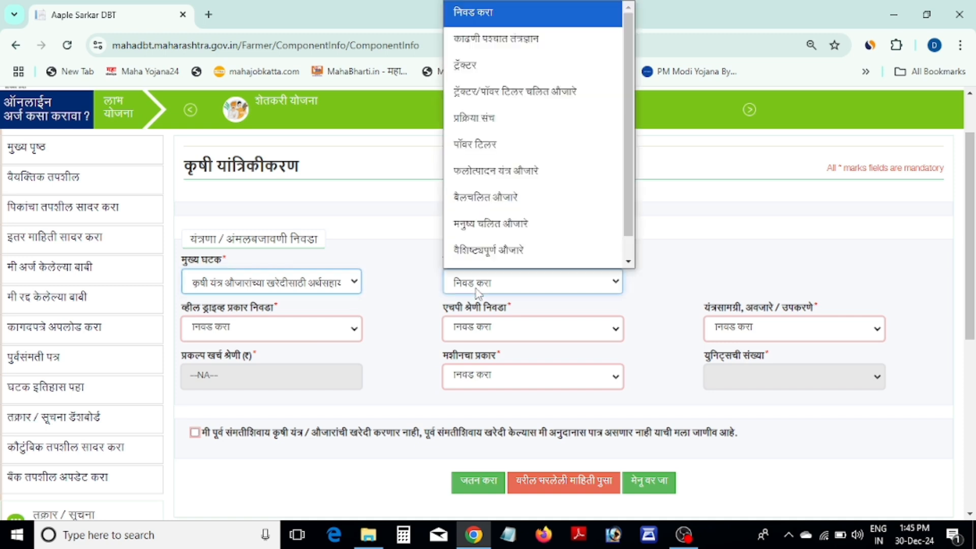
scroll(496, 225, "down", 1)
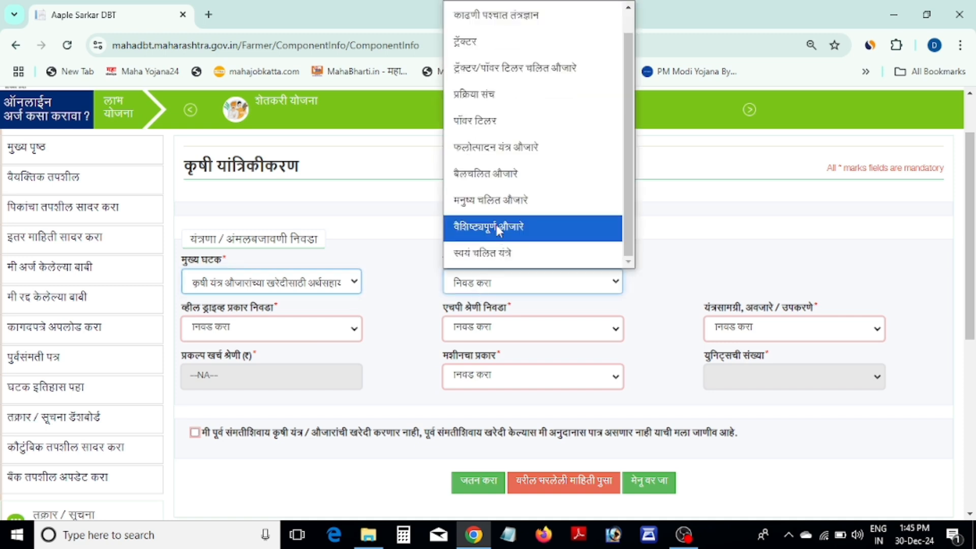
left_click(479, 202)
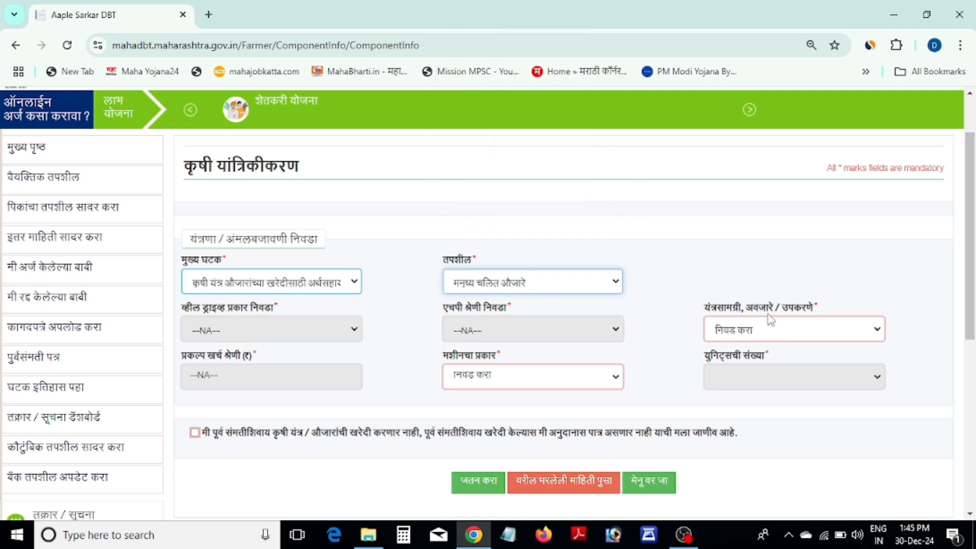
Choose पीक संरक्षण औजारे as the equipment and सौरचलित नॅपसॅक फवारणी पंप as the machine type.
left_click(738, 332)
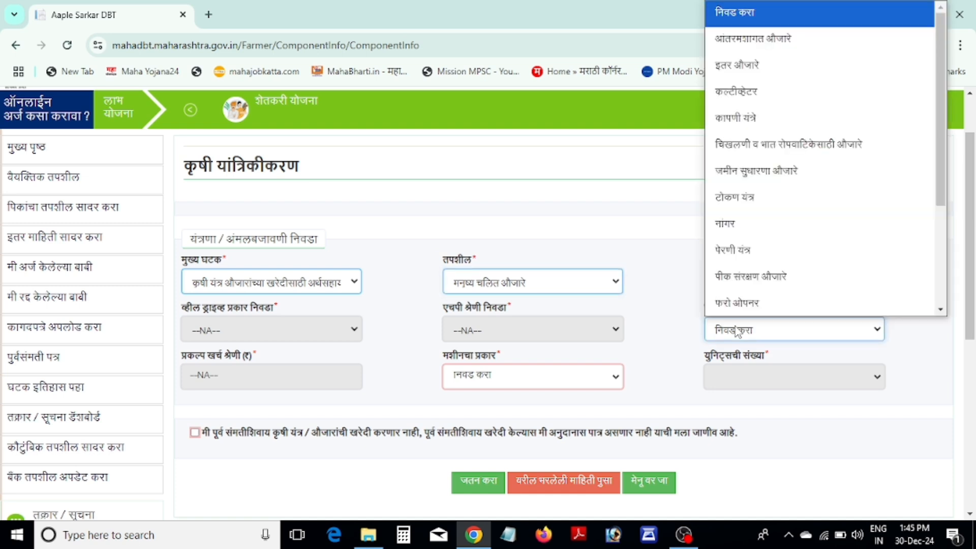
left_click(736, 275)
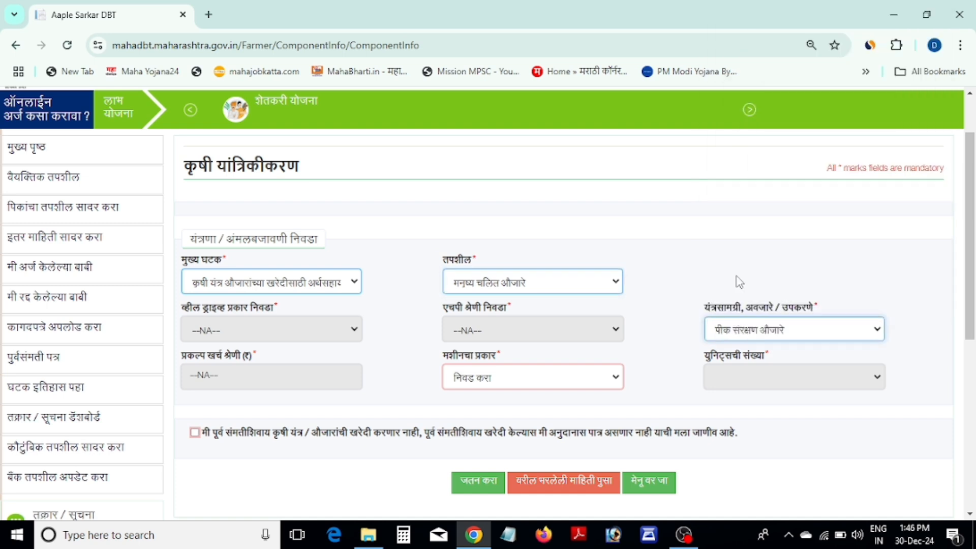
left_click(480, 380)
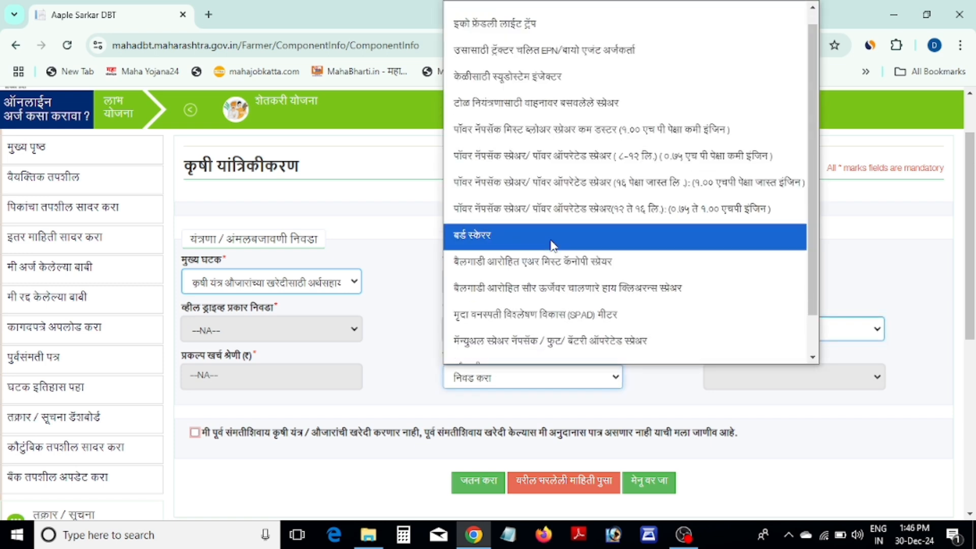
scroll(552, 242, "down", 2)
scroll(554, 246, "up", 2)
scroll(554, 247, "down", 2)
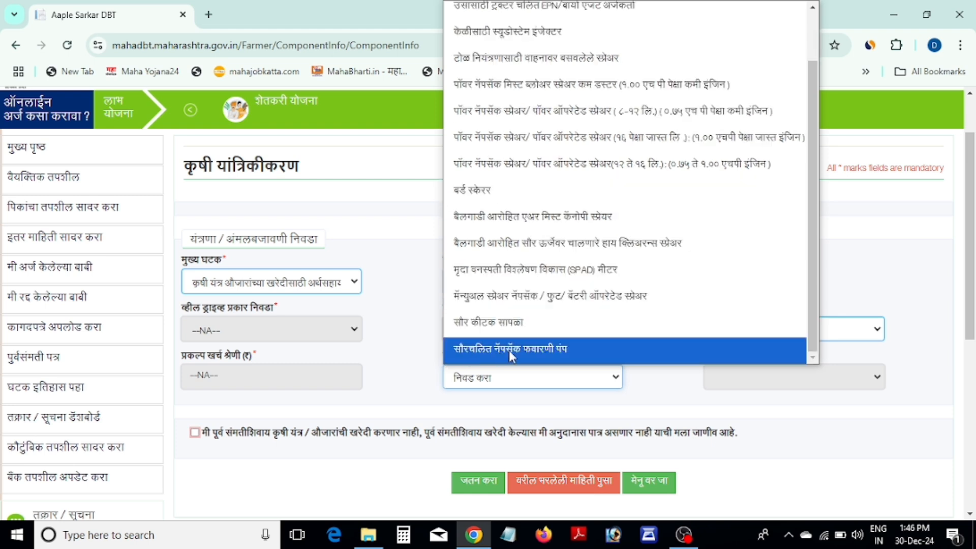
left_click(549, 351)
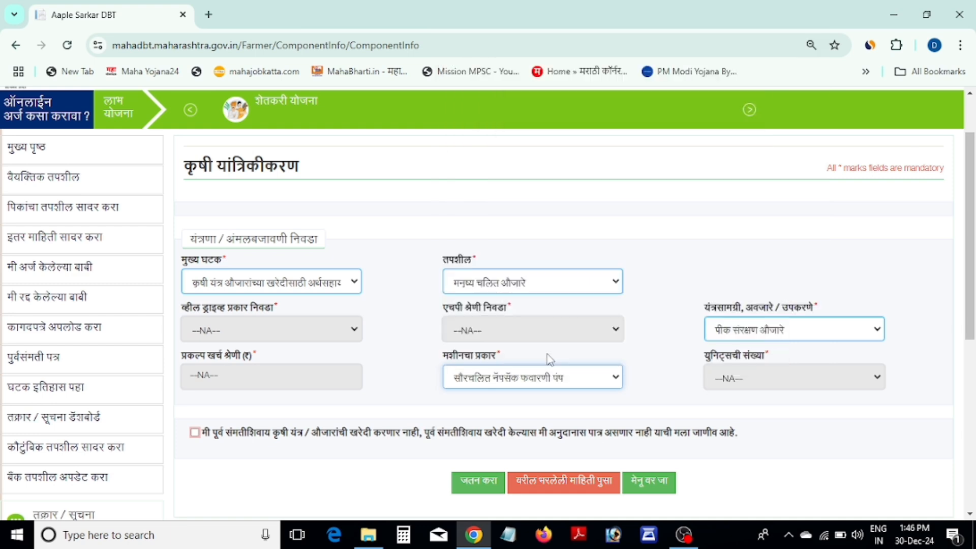
Accept the prior-consent declaration and save the item to the application without adding further components.
scroll(497, 386, "down", 2)
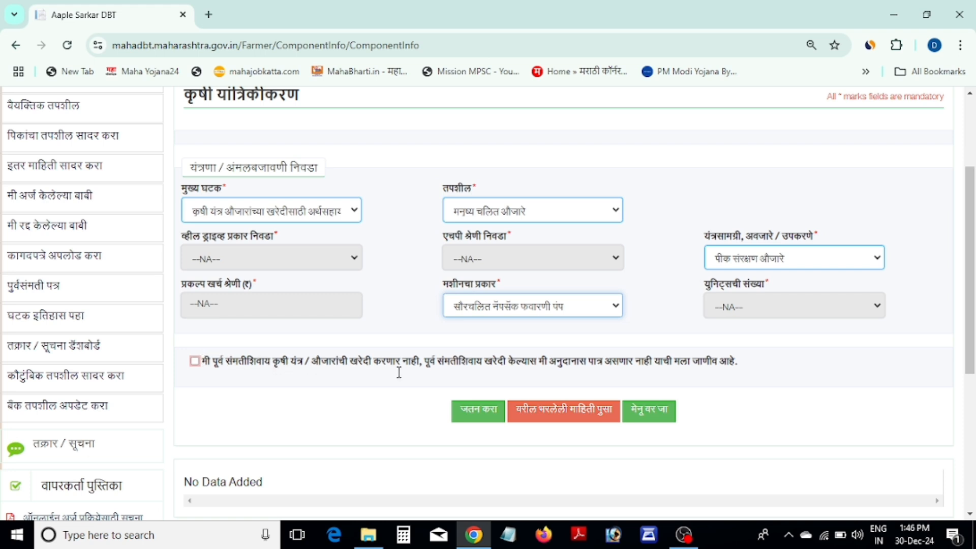
left_click(199, 364)
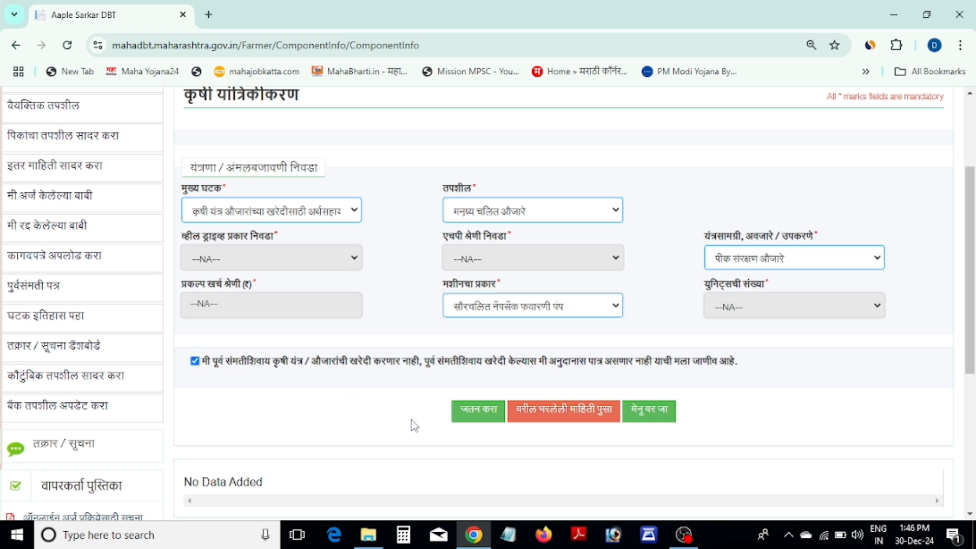
left_click(472, 421)
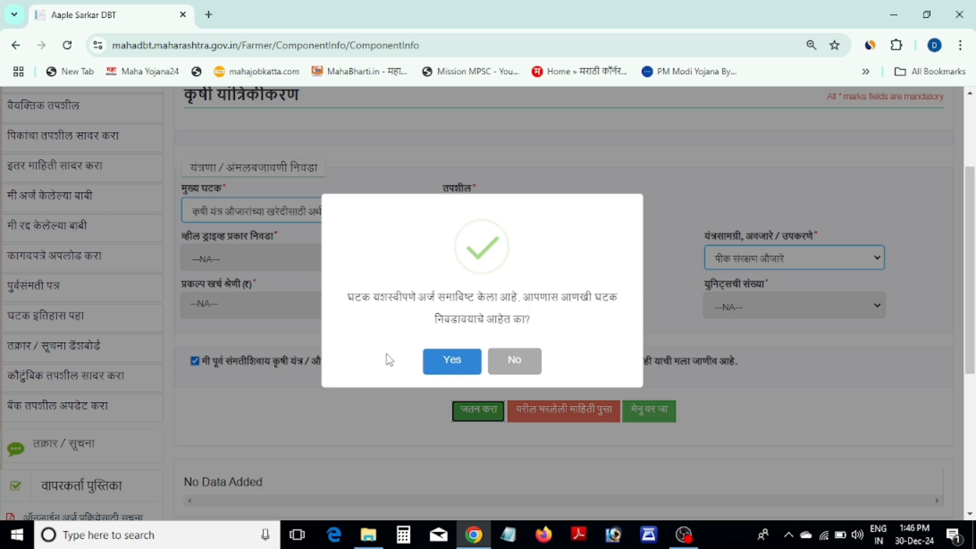
left_click(514, 362)
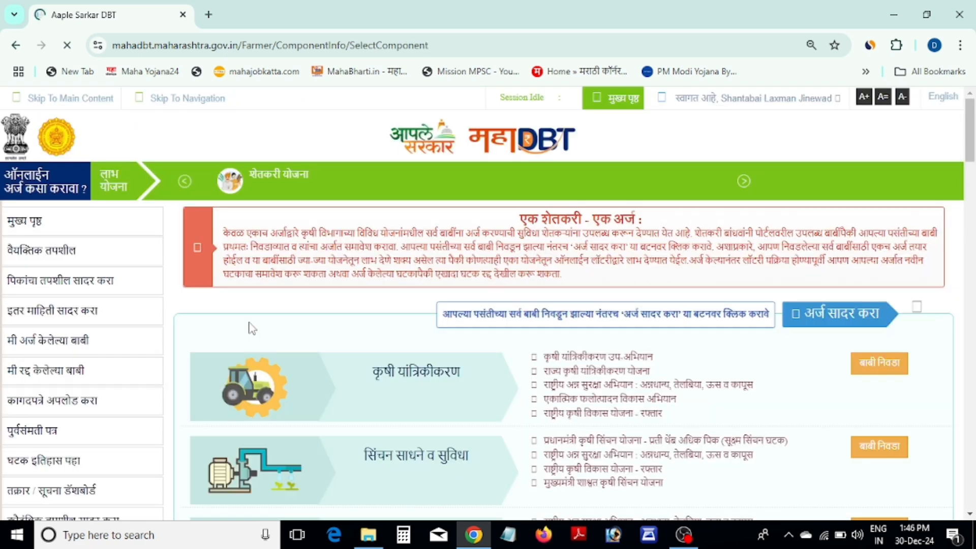
Go to application submission, acknowledge the item-selection reminder, and show the selected items for the listed taluka.
left_click(845, 319)
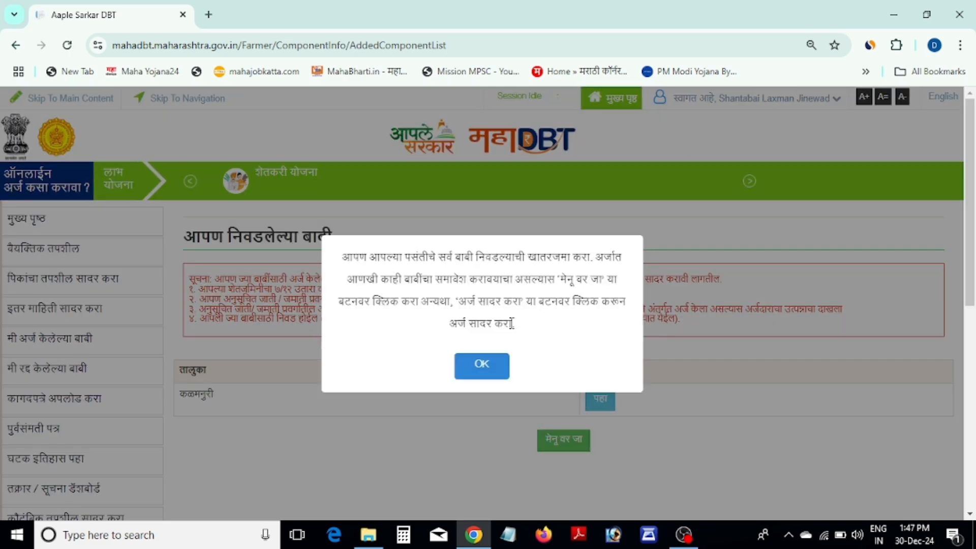
left_click(483, 366)
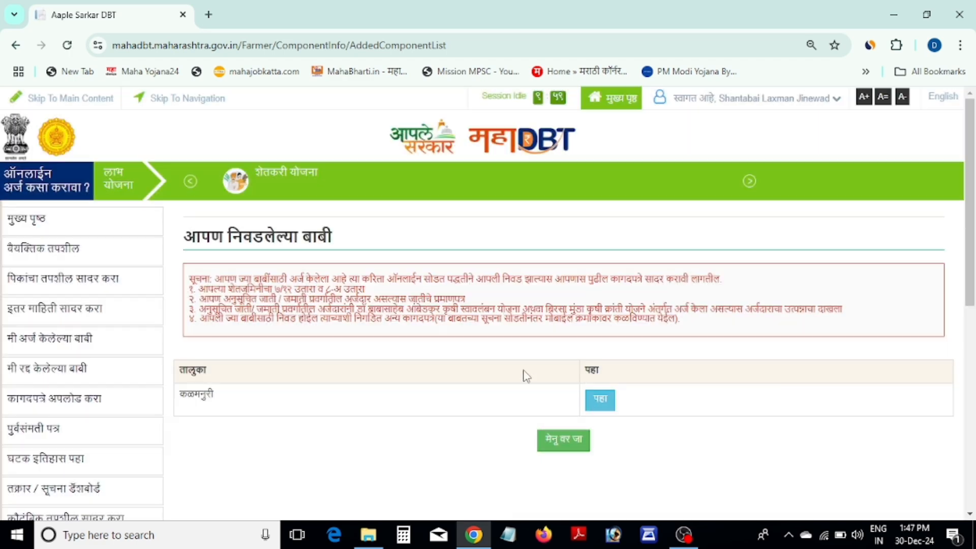
left_click(600, 404)
scroll(601, 404, "down", 1)
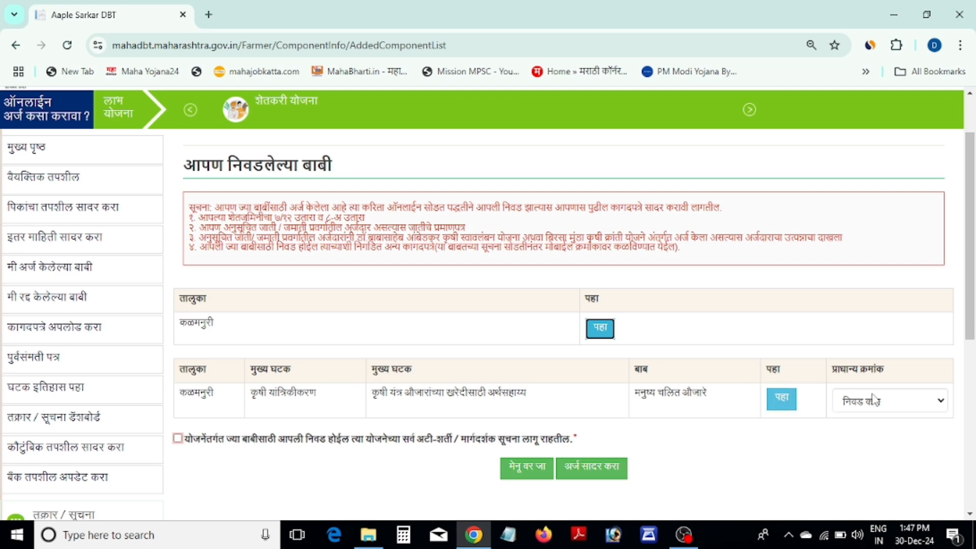
Assign priority number १ to the मनुष्य चलित औजारे item, accept the scheme terms, and submit the application.
scroll(707, 427, "down", 1)
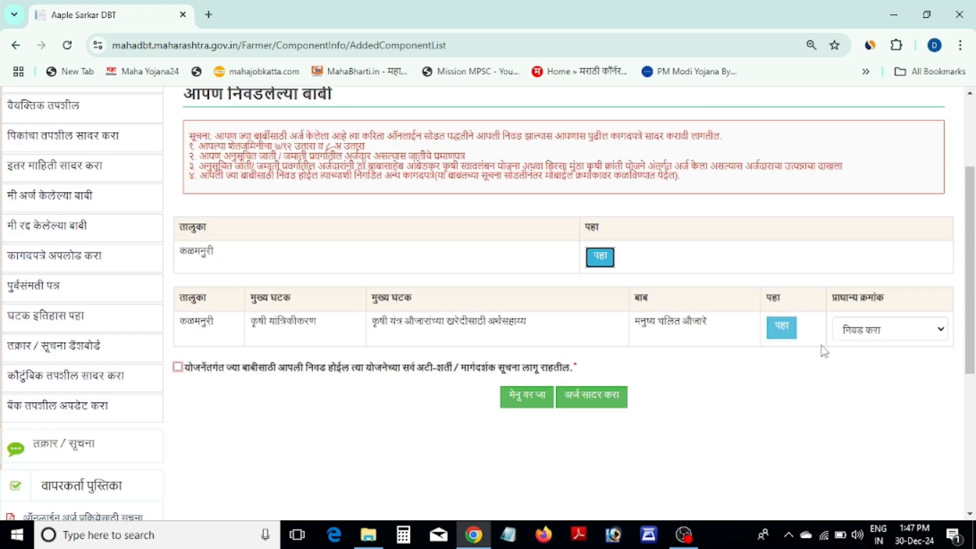
left_click(862, 331)
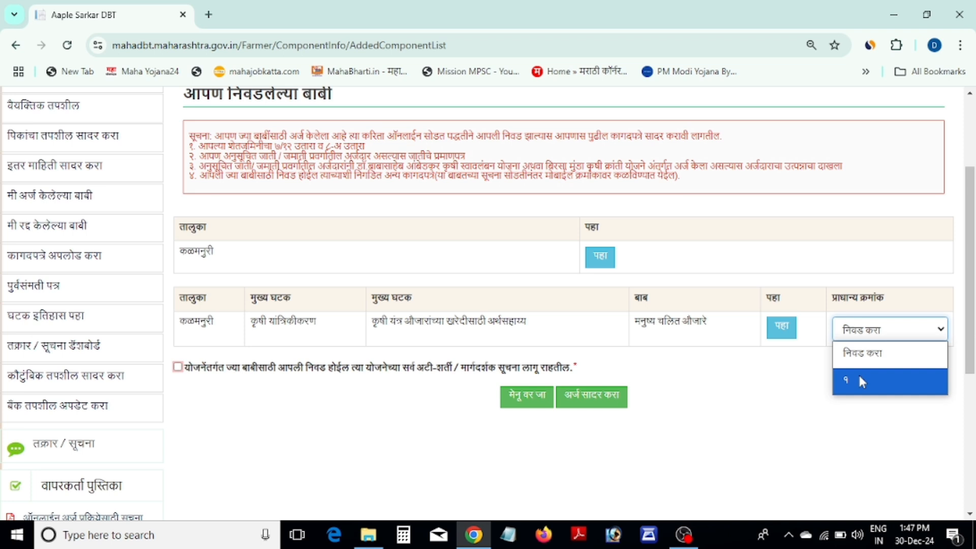
left_click(862, 382)
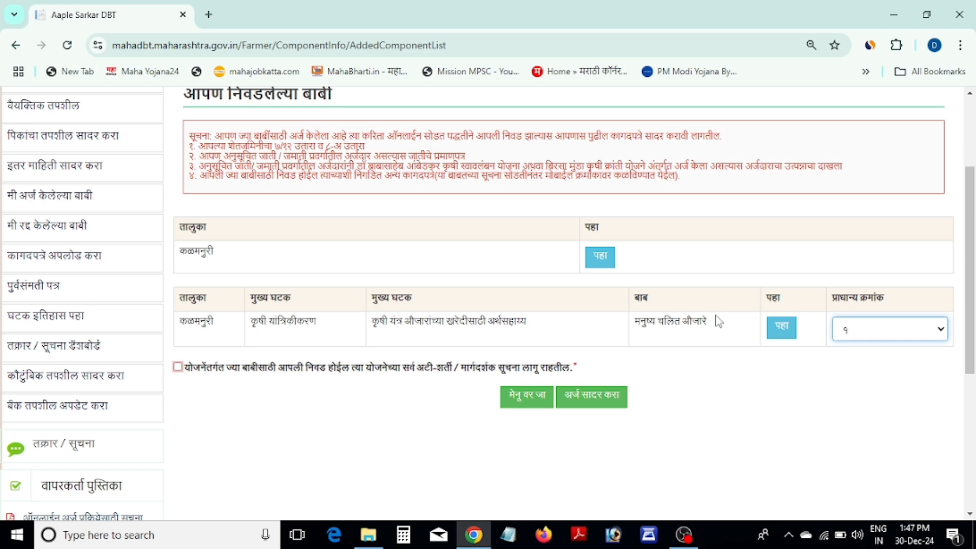
left_click(177, 367)
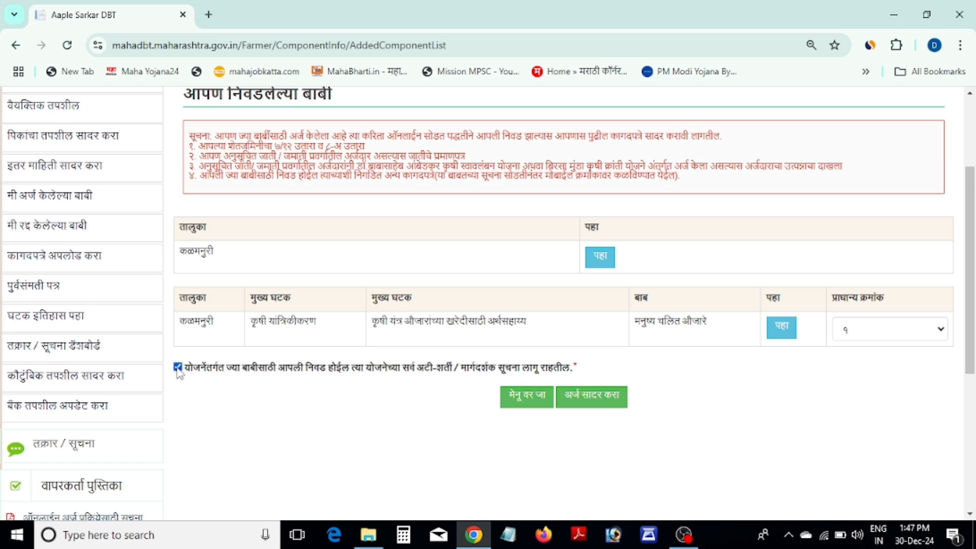
left_click(607, 402)
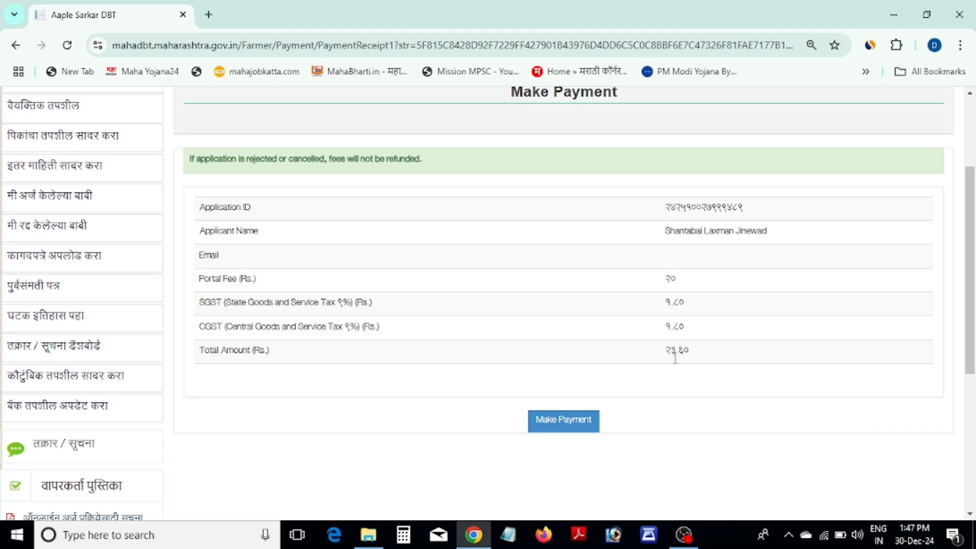
Start the application fee payment and proceed with PayGov (Credit/Debit Card) Master/Visa/Rupay as the payment mode.
left_click(560, 427)
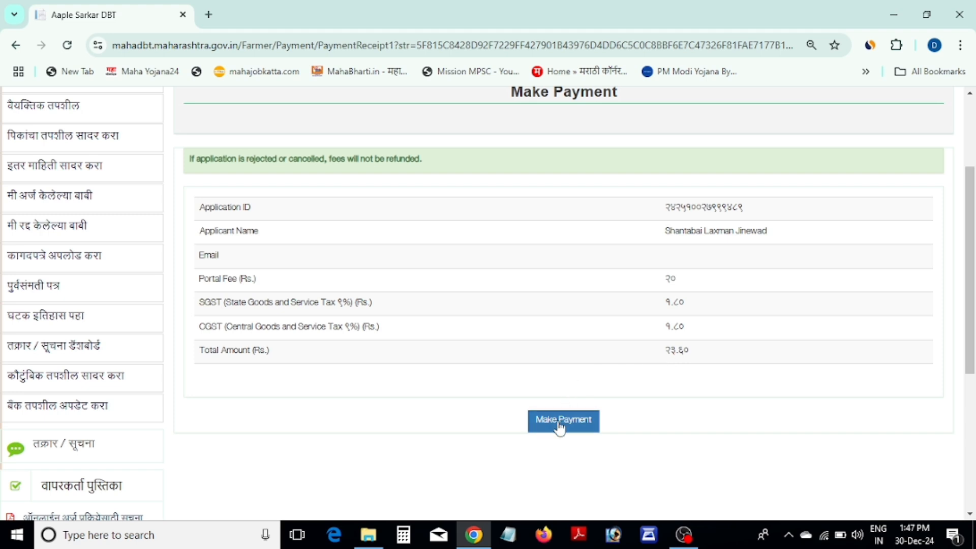
left_click(560, 427)
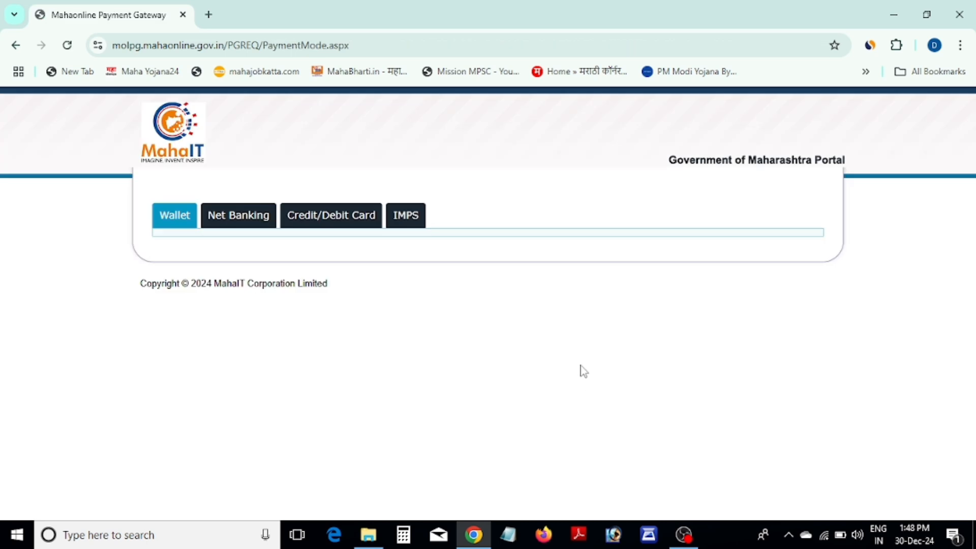
left_click(331, 219)
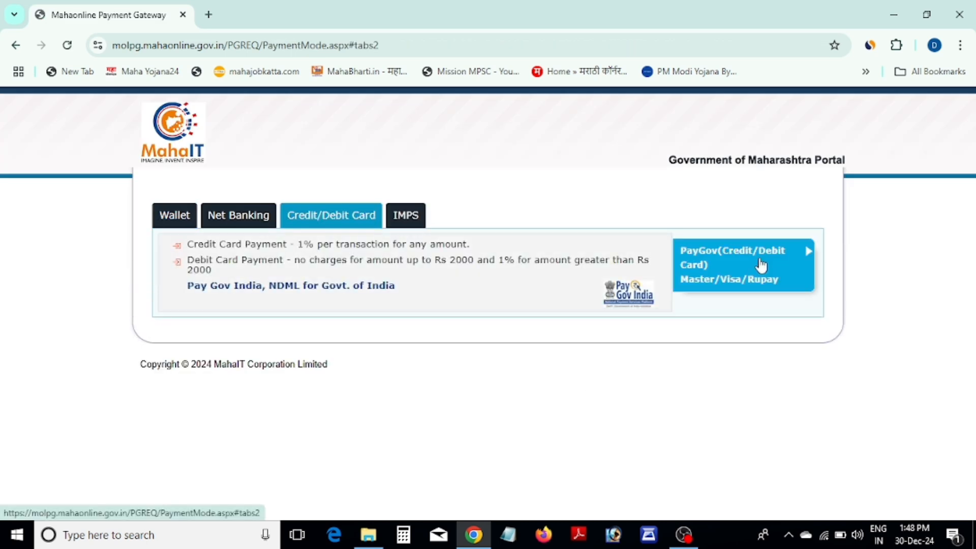
left_click(752, 250)
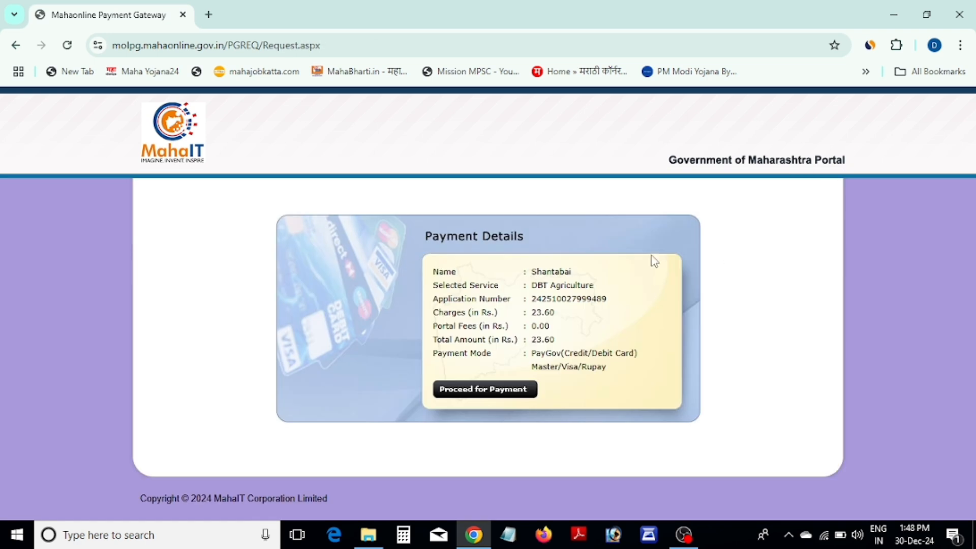
left_click(481, 392)
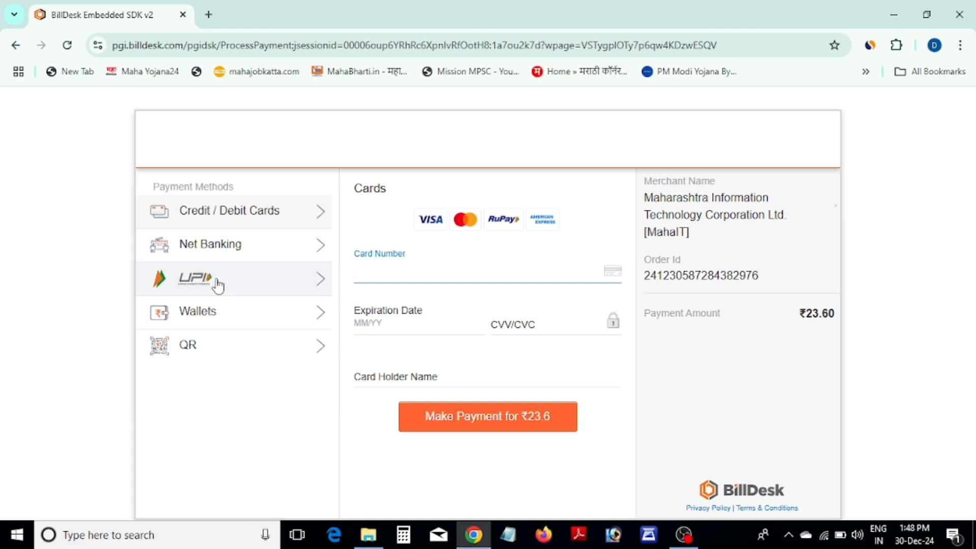
Pay the application fee of ₹23.6 by QR with BHIM UPI.
left_click(209, 350)
left_click(399, 262)
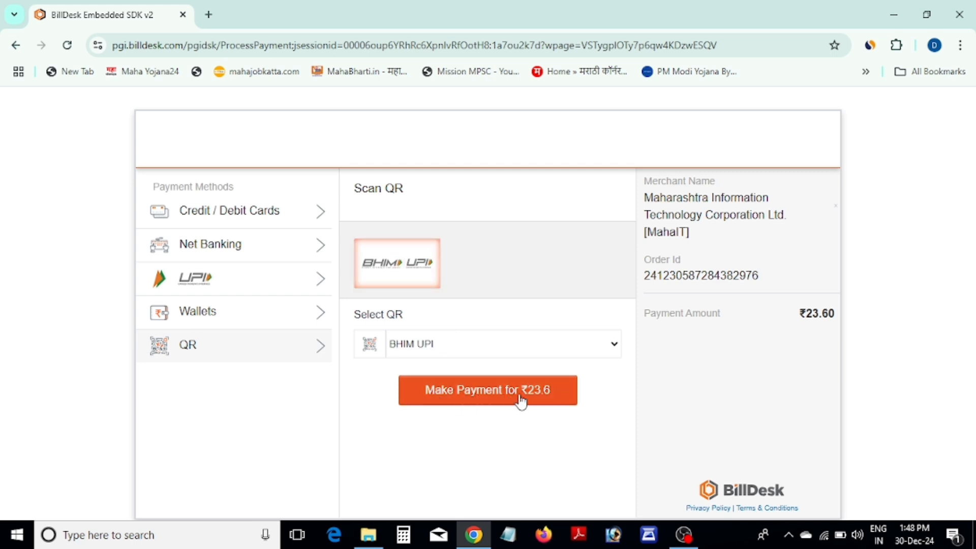
left_click(504, 391)
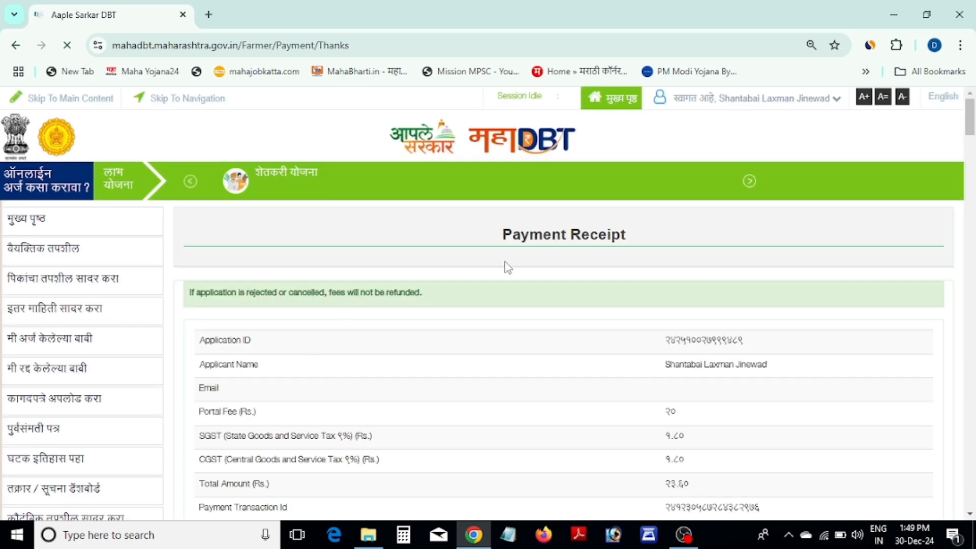
Review the payment receipt, and list the applied items that are under scrutiny (छाननी अंतर्गत अर्ज).
scroll(586, 259, "down", 3)
scroll(511, 343, "down", 2)
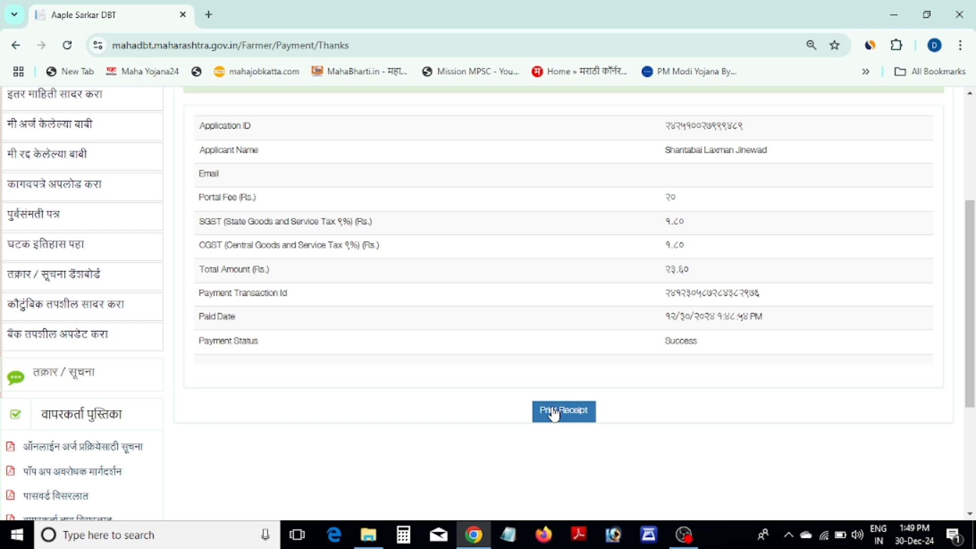
scroll(371, 355, "up", 5)
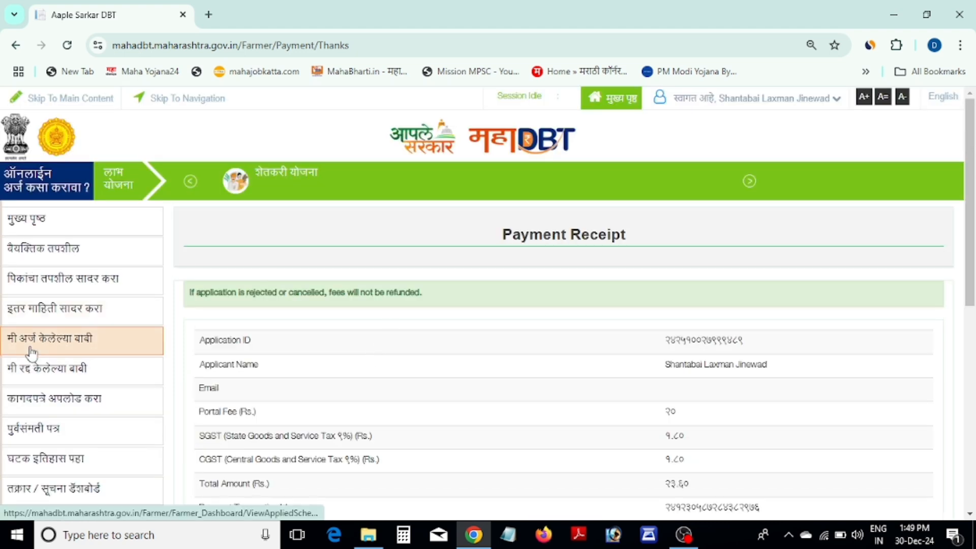
left_click(56, 350)
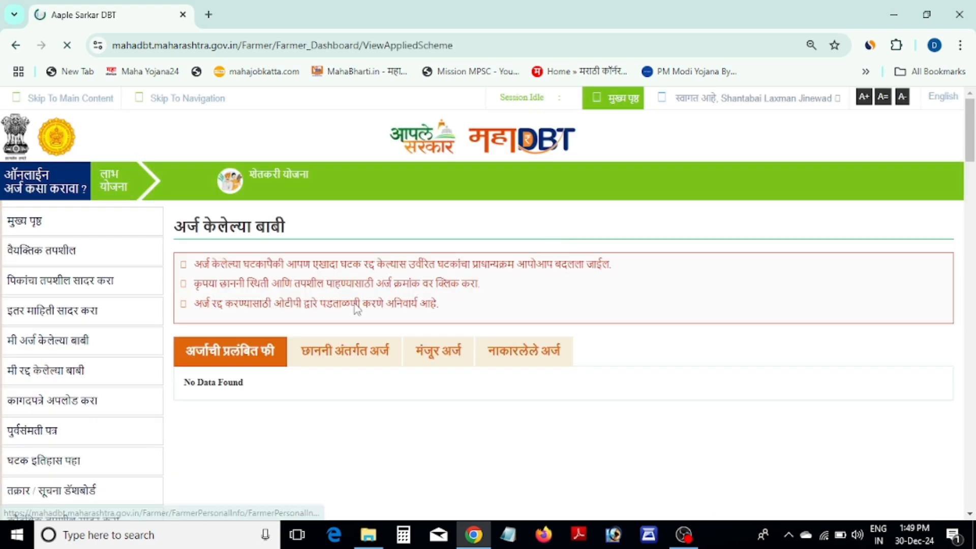
left_click(351, 348)
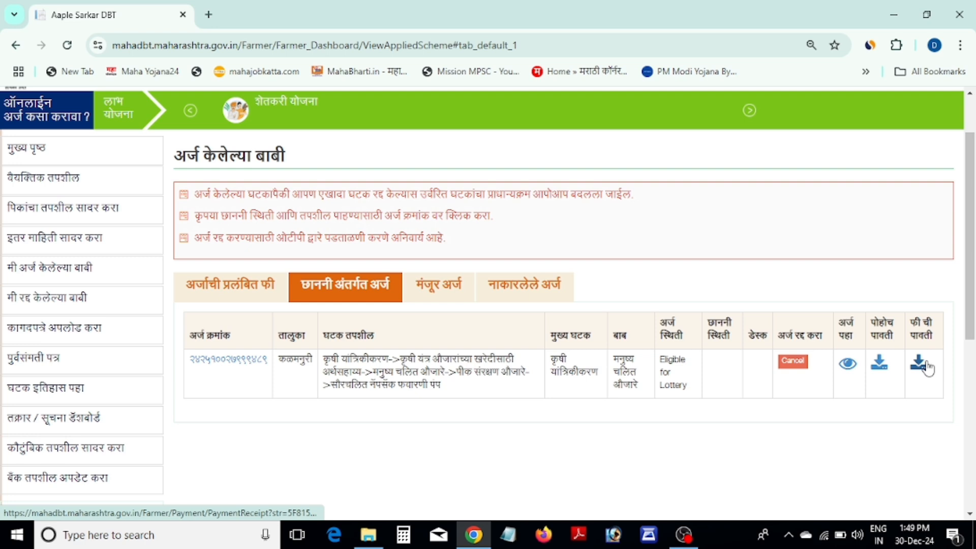
Open the application's acknowledgement receipt (पोहोच पावती) for printing and choose EPSON L3210 Series as the destination.
left_click(880, 364)
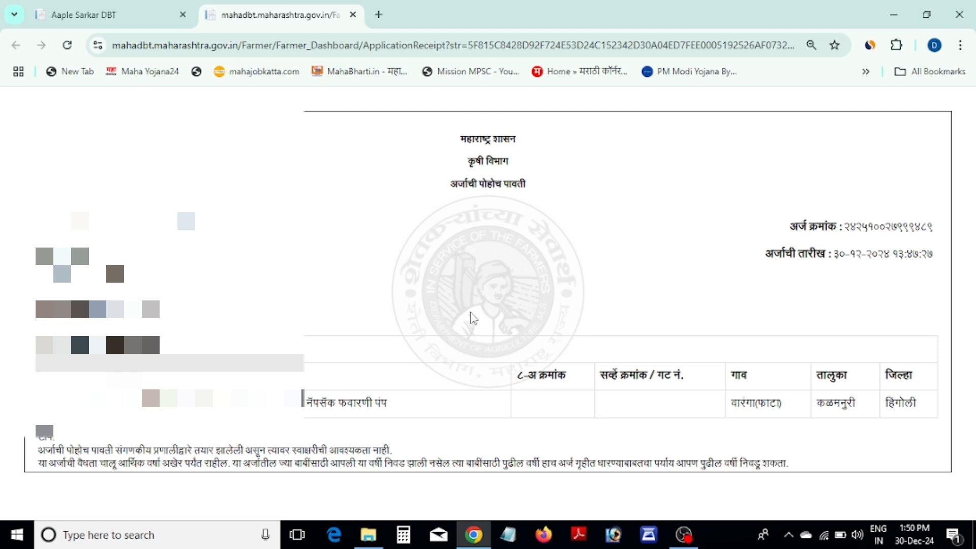
key("ctrl+p")
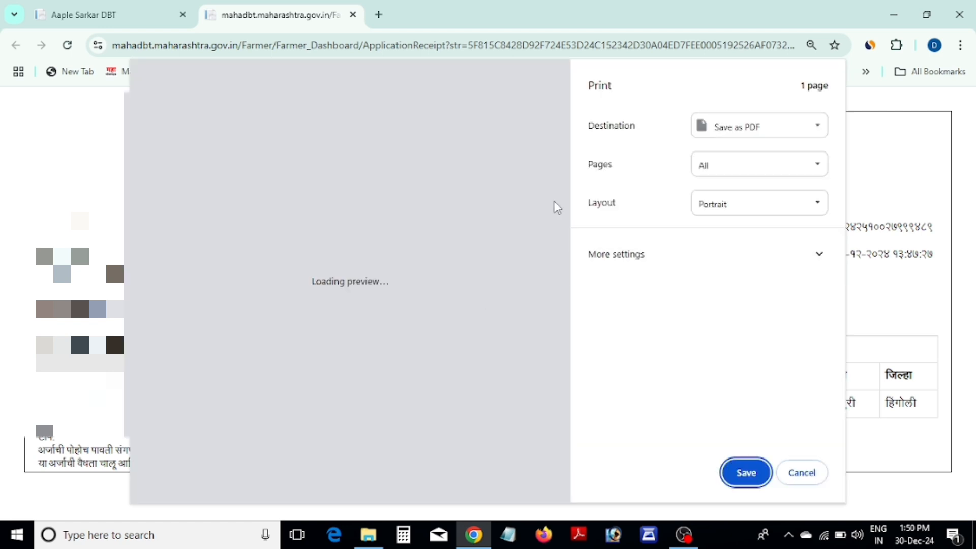
left_click(740, 135)
left_click(741, 146)
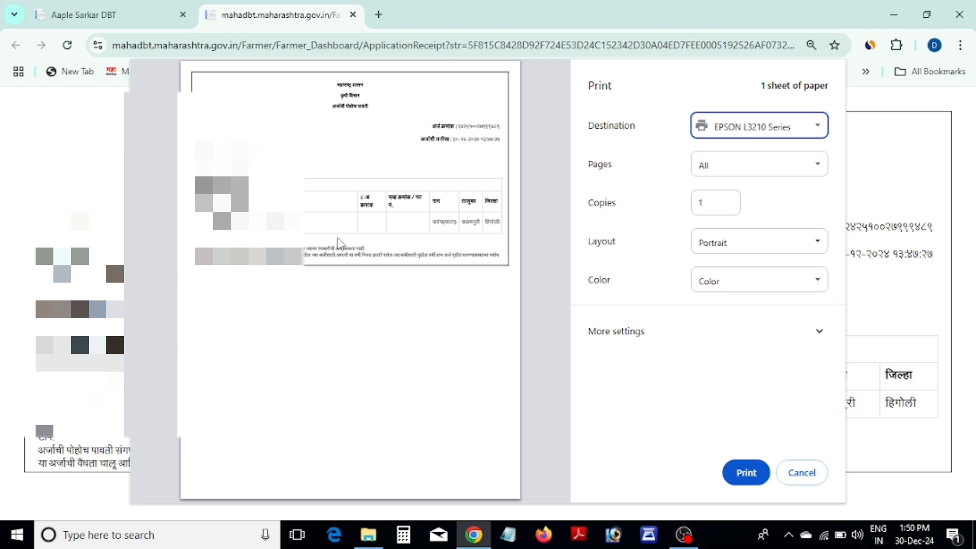